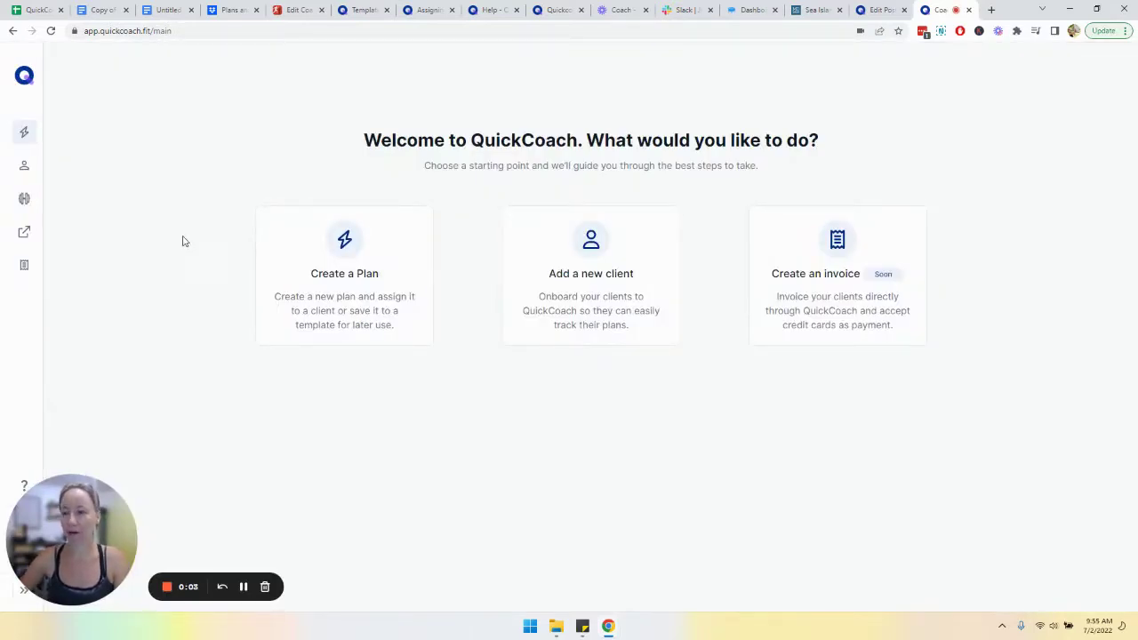
Open the Plans section and switch to the Program Templates view
{"action": "left_click", "coordinate": [26, 134]}
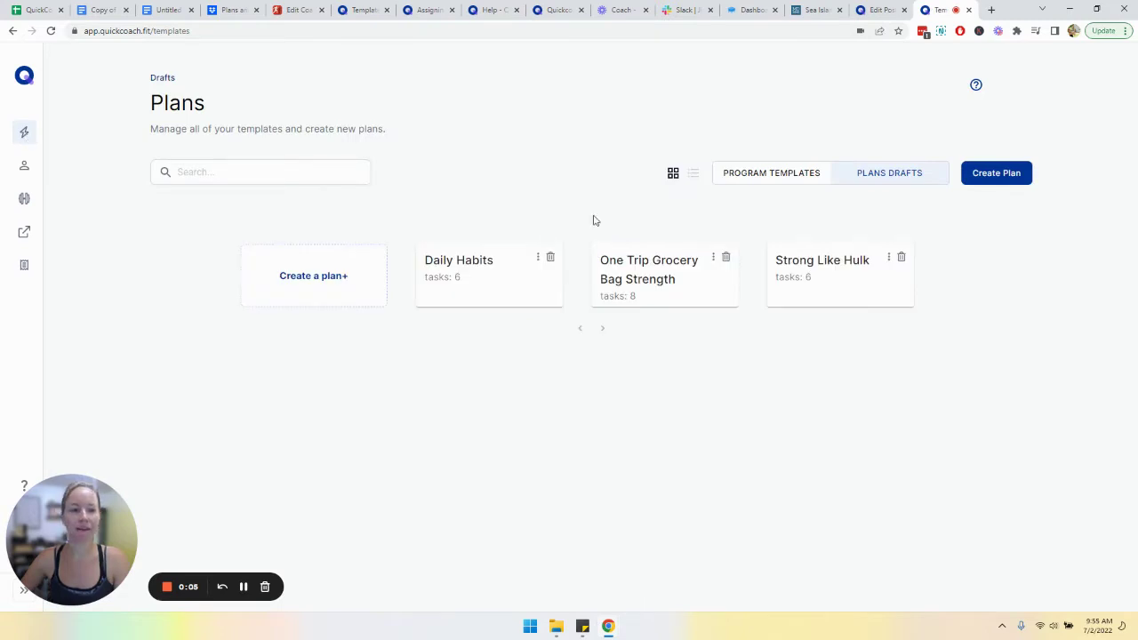
{"action": "left_click", "coordinate": [758, 171]}
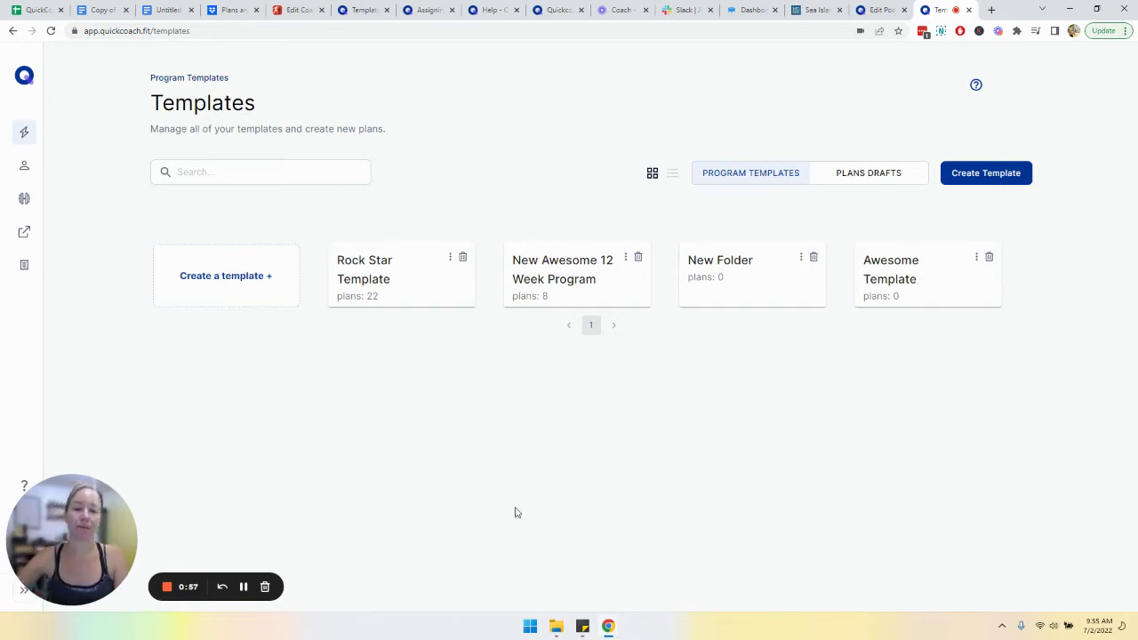
Check the table view, return to cards, and create a program template named 'Marvel Mania'
{"action": "left_click", "coordinate": [672, 177]}
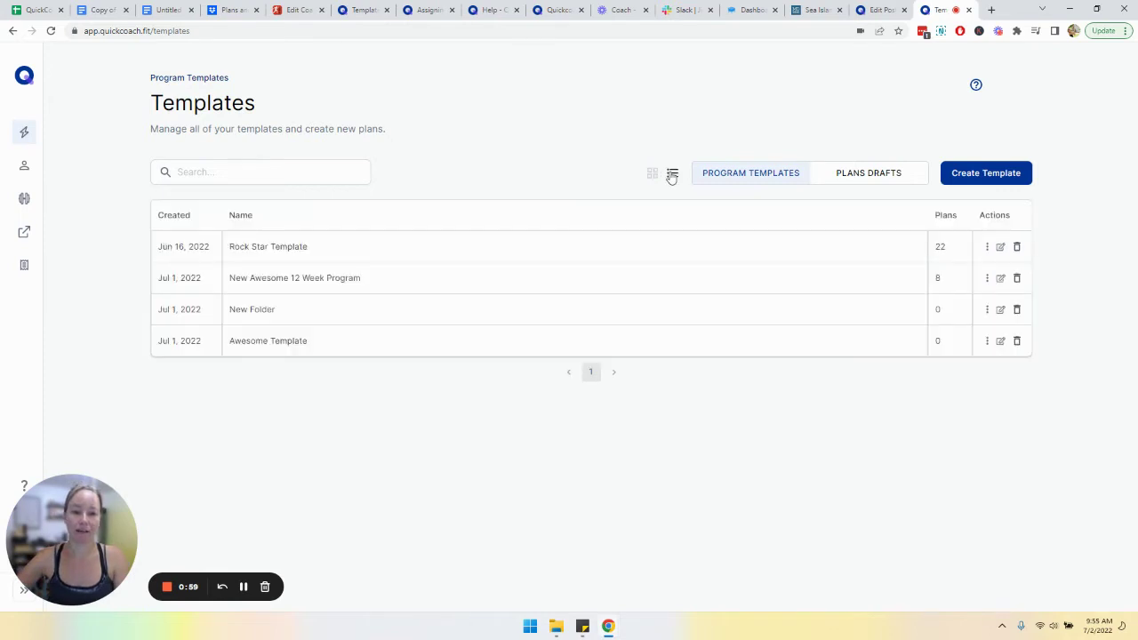
{"action": "left_click", "coordinate": [652, 174]}
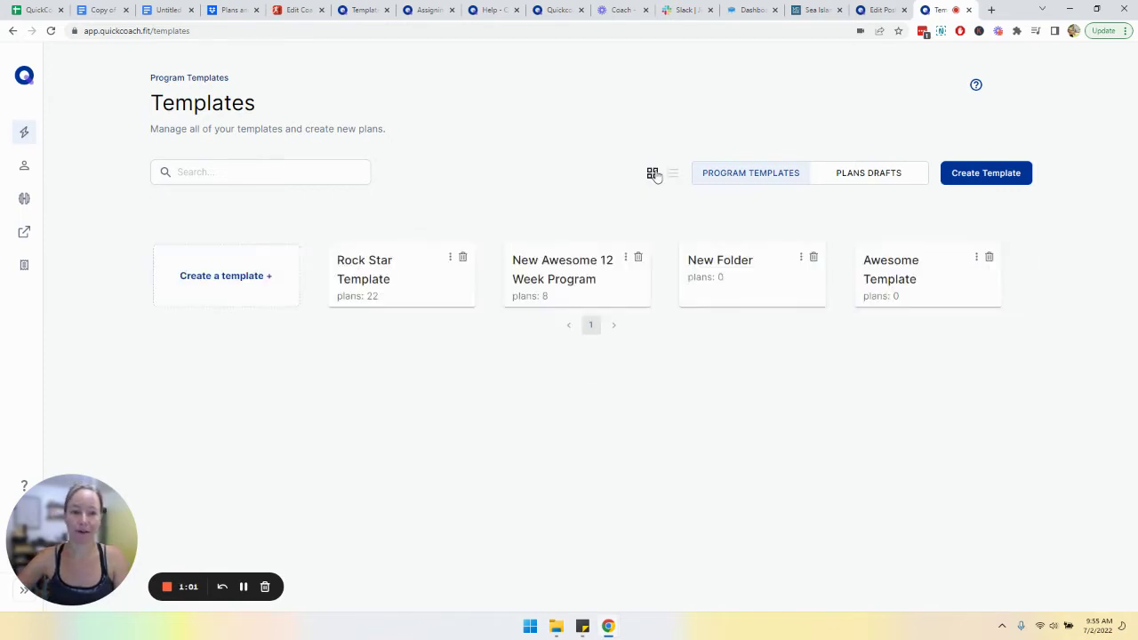
{"action": "left_click", "coordinate": [1010, 174]}
{"action": "left_click", "coordinate": [591, 349]}
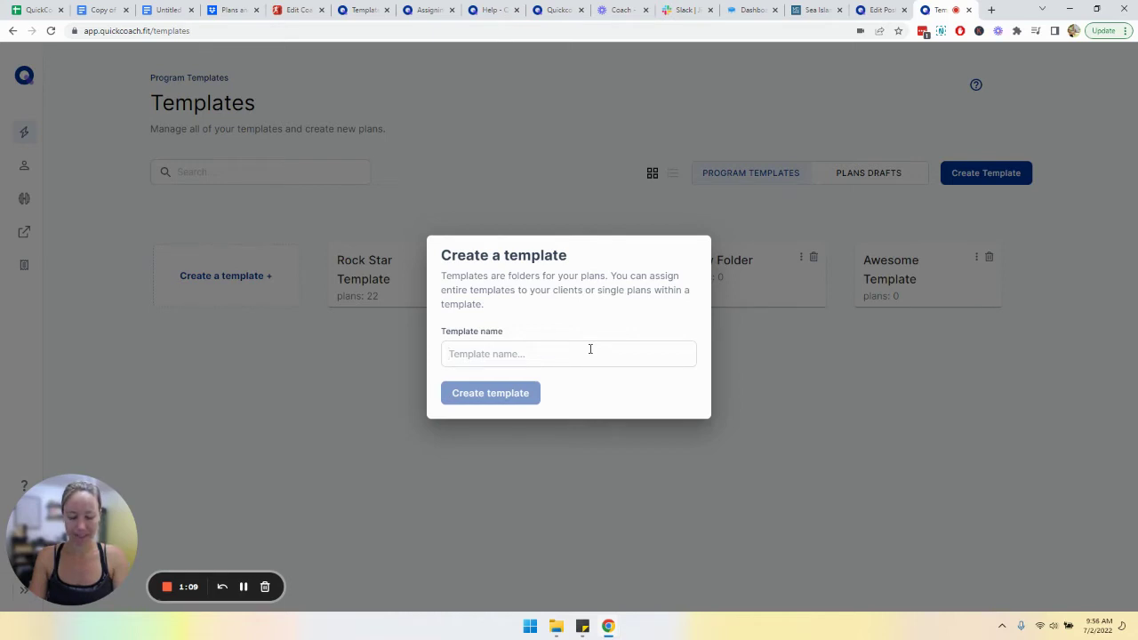
{"action": "type", "text": "Marvel Mania"}
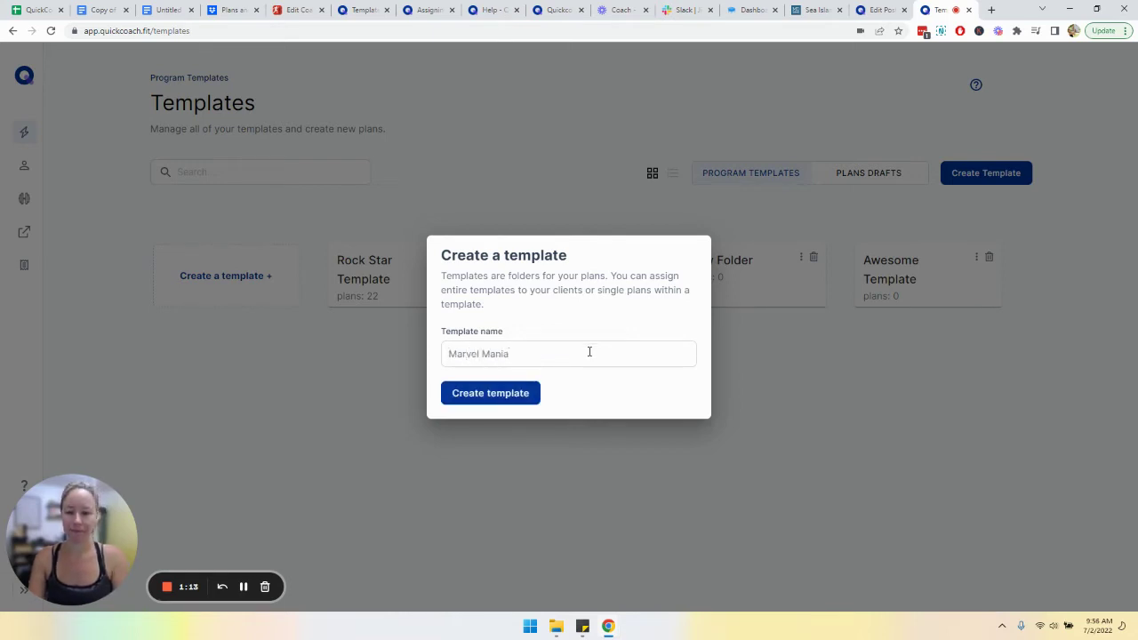
{"action": "left_click", "coordinate": [515, 400]}
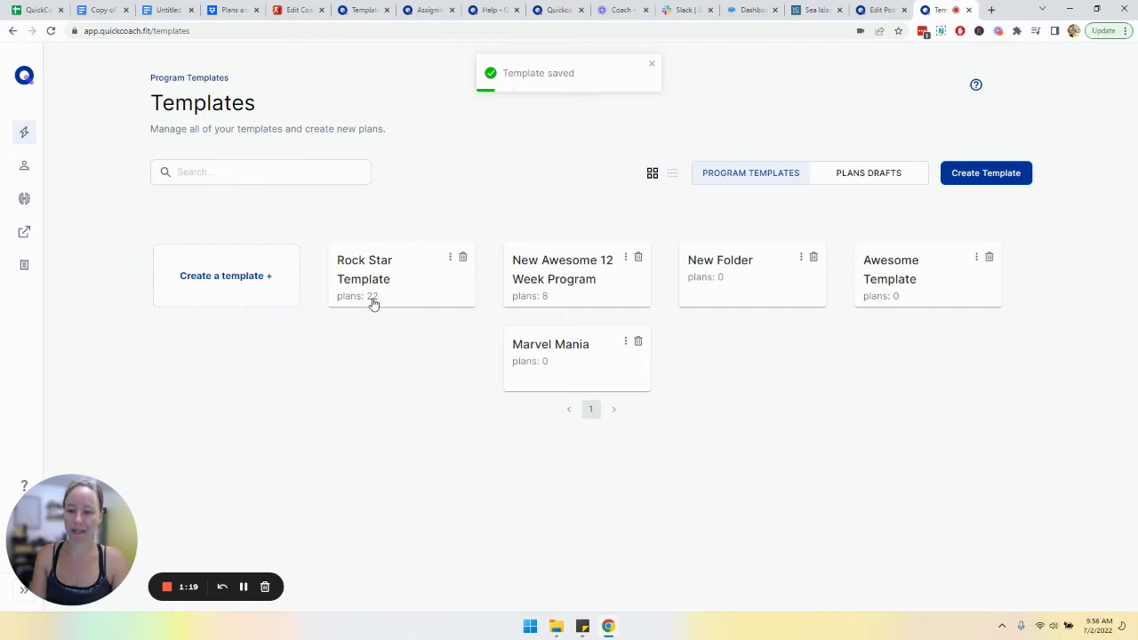
Inside Marvel Mania, create a plan named 'HULK SMASH' with default fields and publish it
{"action": "left_click", "coordinate": [573, 375]}
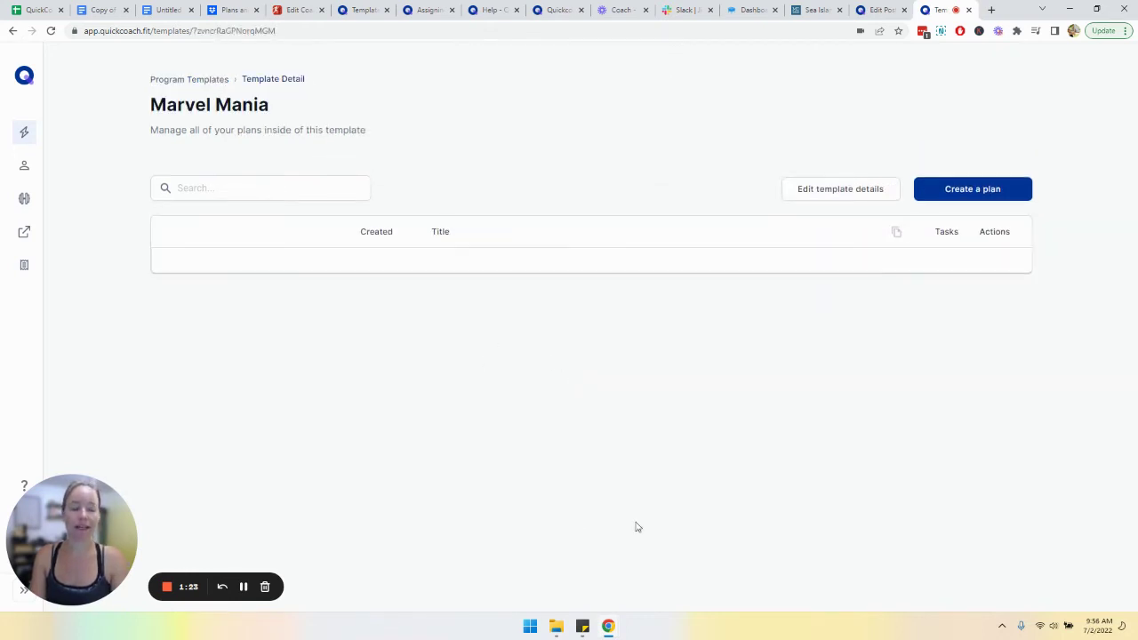
{"action": "left_click", "coordinate": [975, 191]}
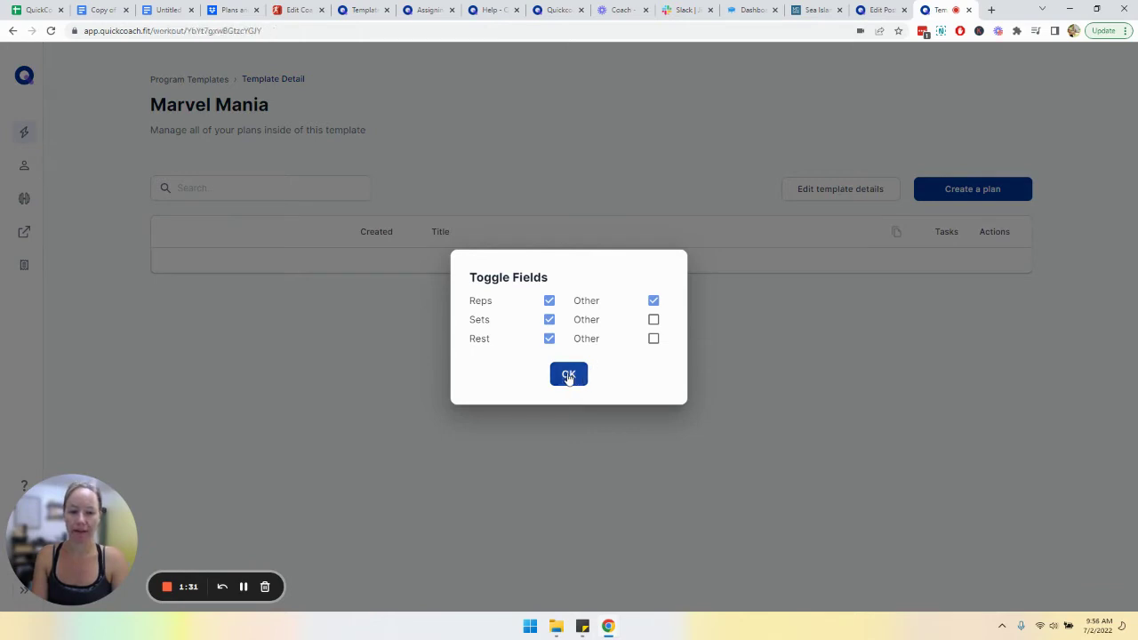
{"action": "left_click", "coordinate": [569, 376]}
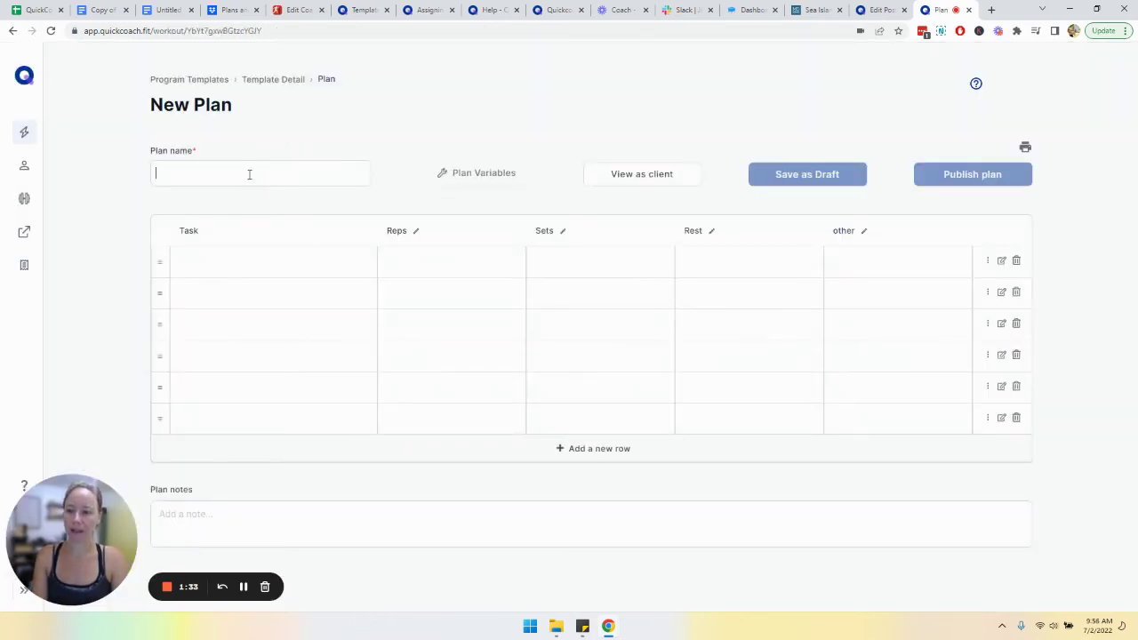
{"action": "left_click", "coordinate": [248, 174]}
{"action": "type", "text": "HULK "}
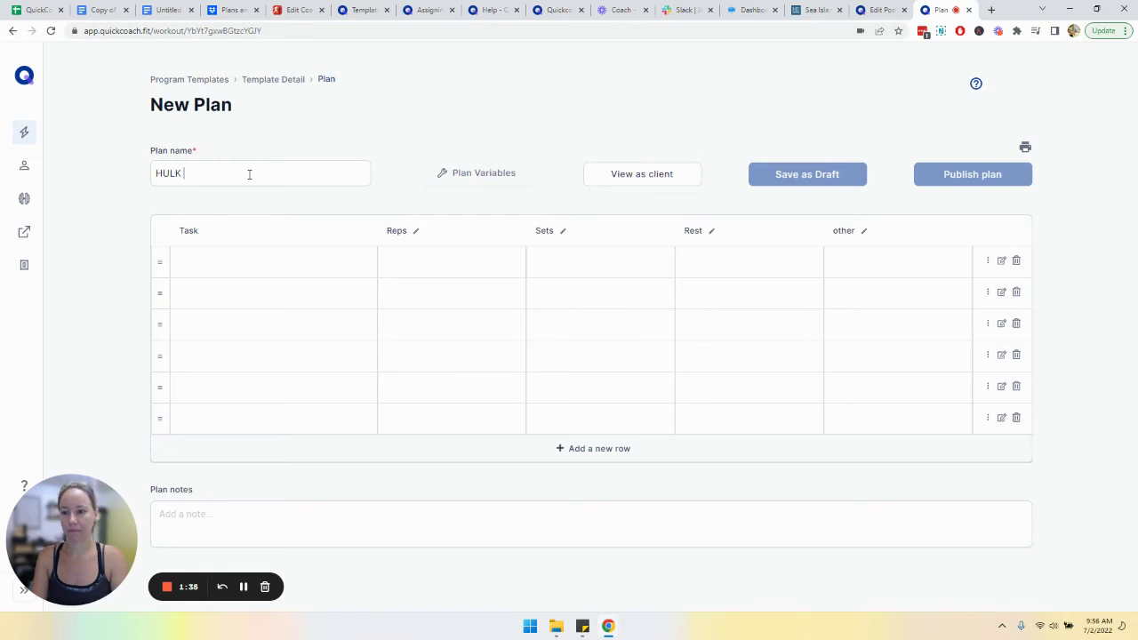
{"action": "type", "text": "SMASH"}
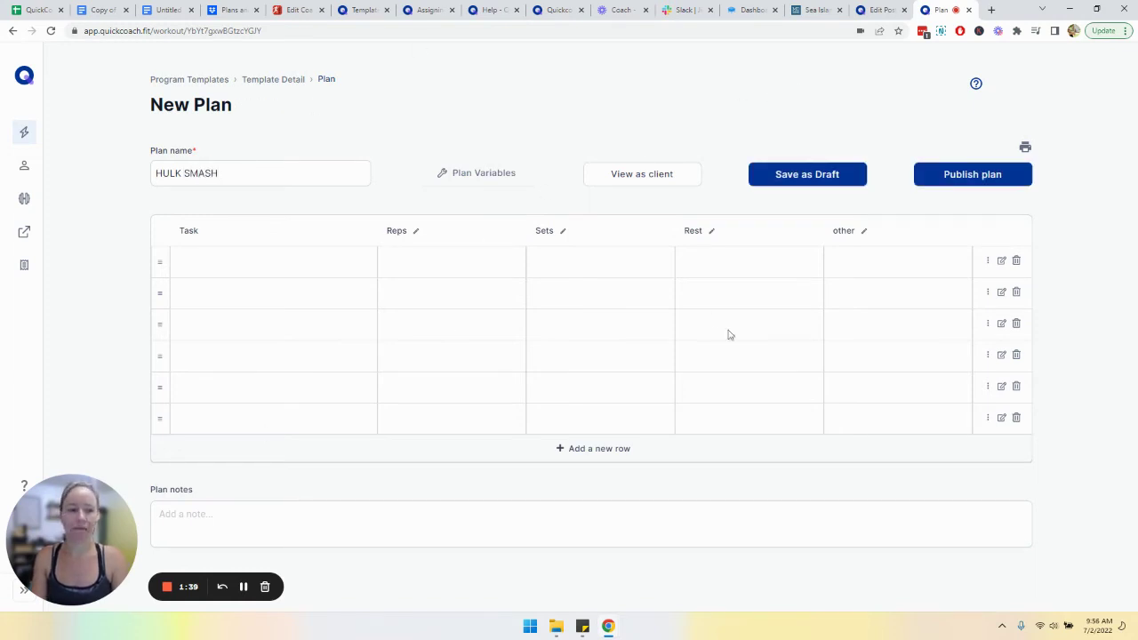
{"action": "left_click", "coordinate": [960, 182]}
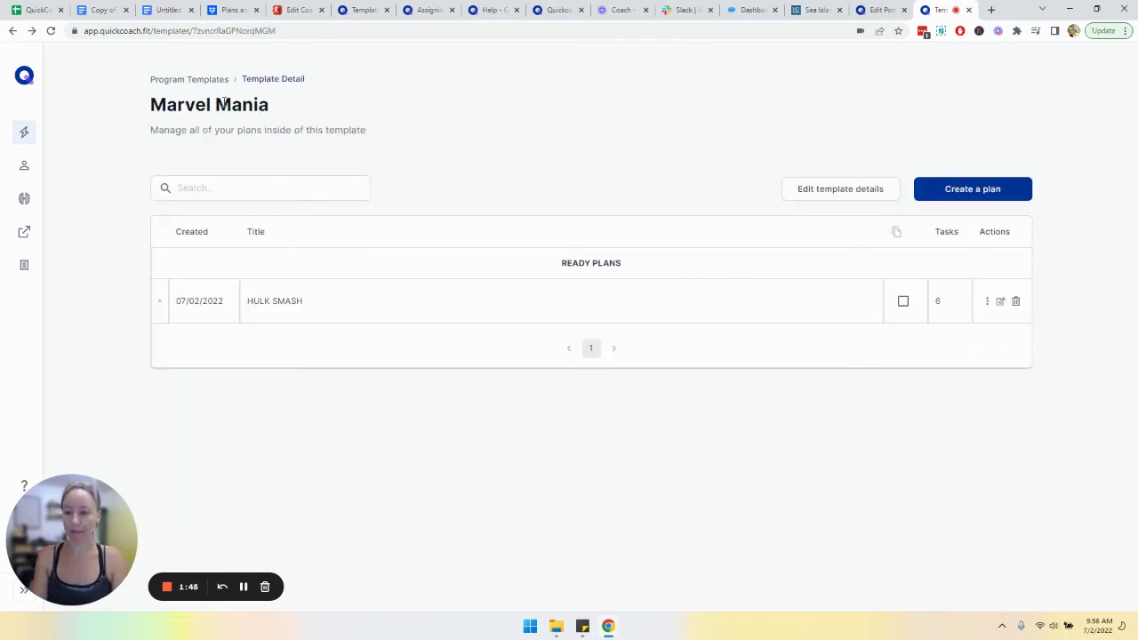
From the plans overview, add the Strong Like Hulk draft plan to the '5 - Marvel Mania' template
{"action": "left_click", "coordinate": [178, 81]}
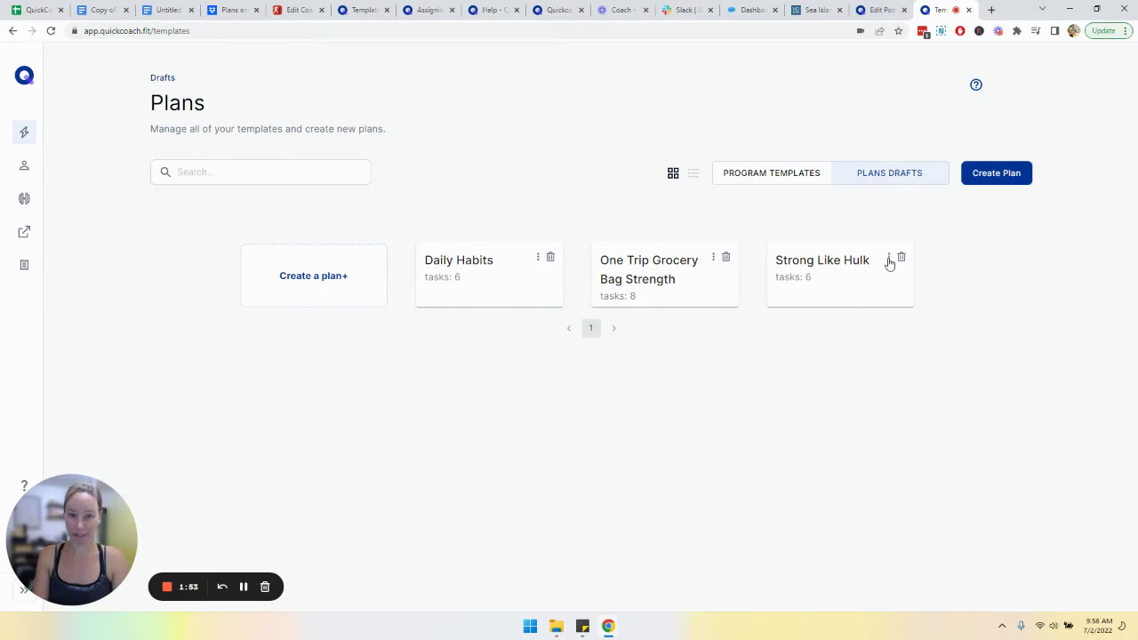
{"action": "left_click", "coordinate": [889, 260]}
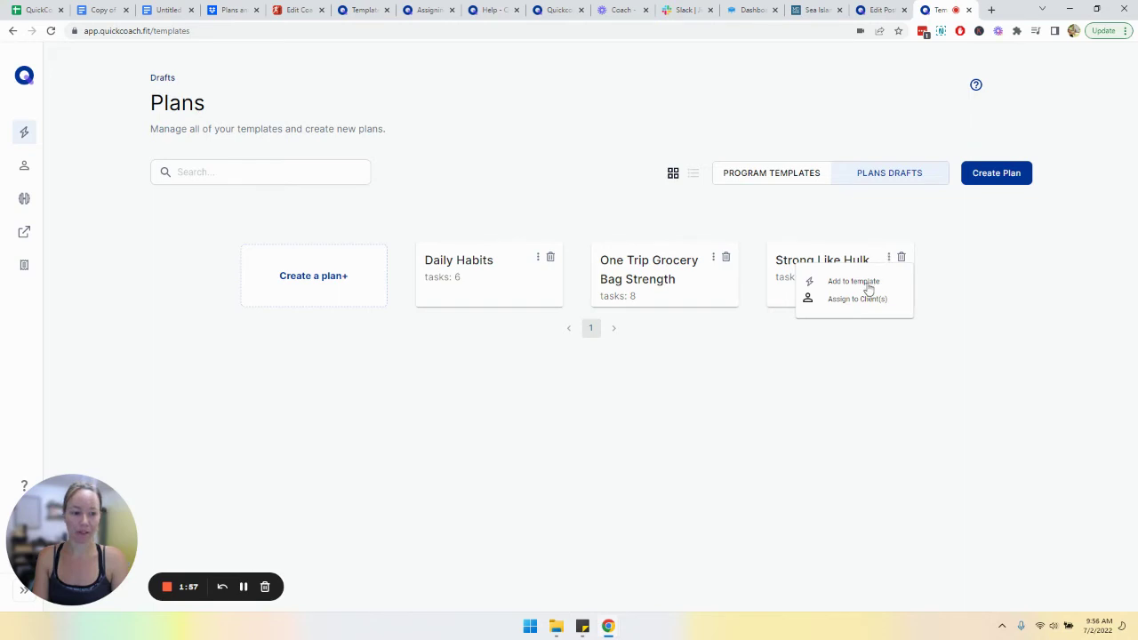
{"action": "left_click", "coordinate": [864, 283]}
{"action": "left_click", "coordinate": [702, 329]}
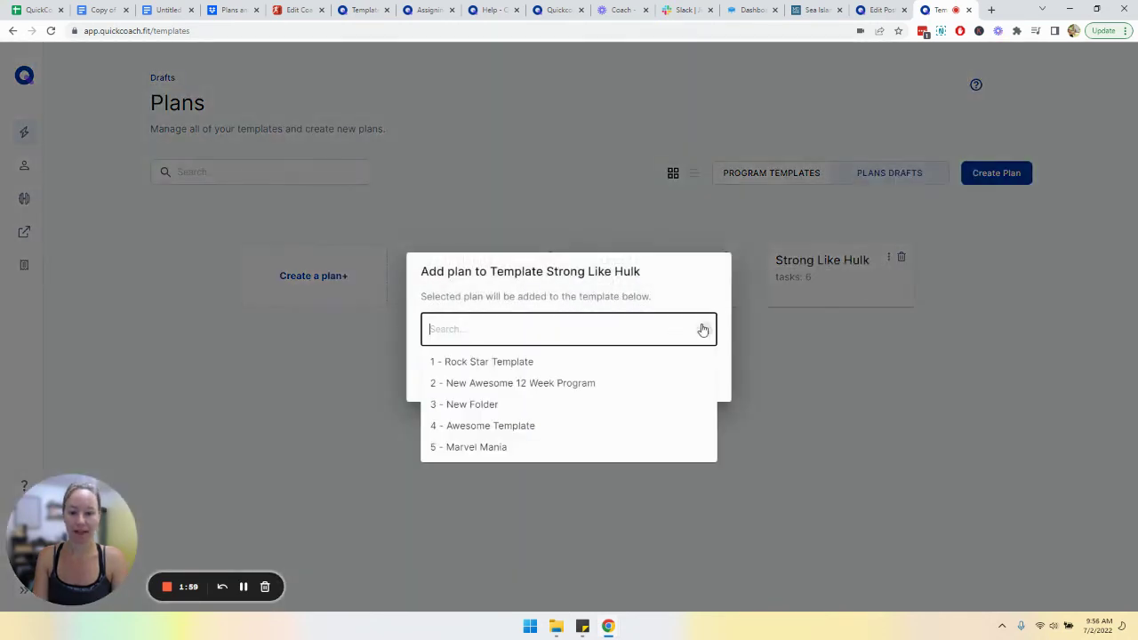
{"action": "left_click", "coordinate": [492, 448]}
{"action": "left_click", "coordinate": [463, 383]}
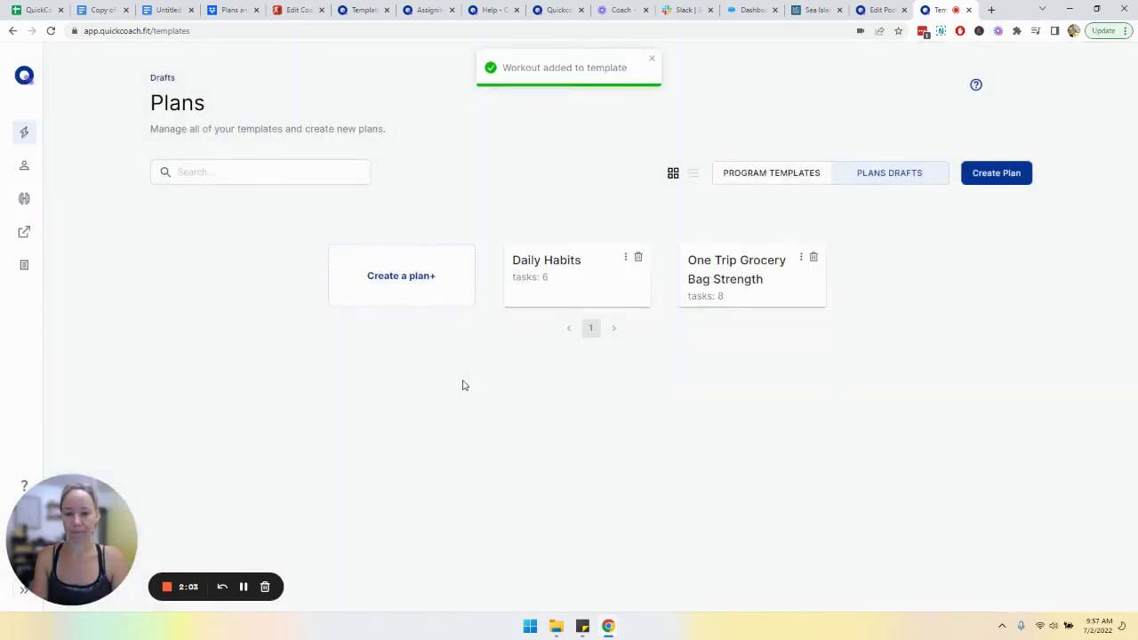
Open Marvel Mania to confirm HULK SMASH and Strong Like Hulk are listed, then return to the template grid
{"action": "left_click", "coordinate": [781, 180]}
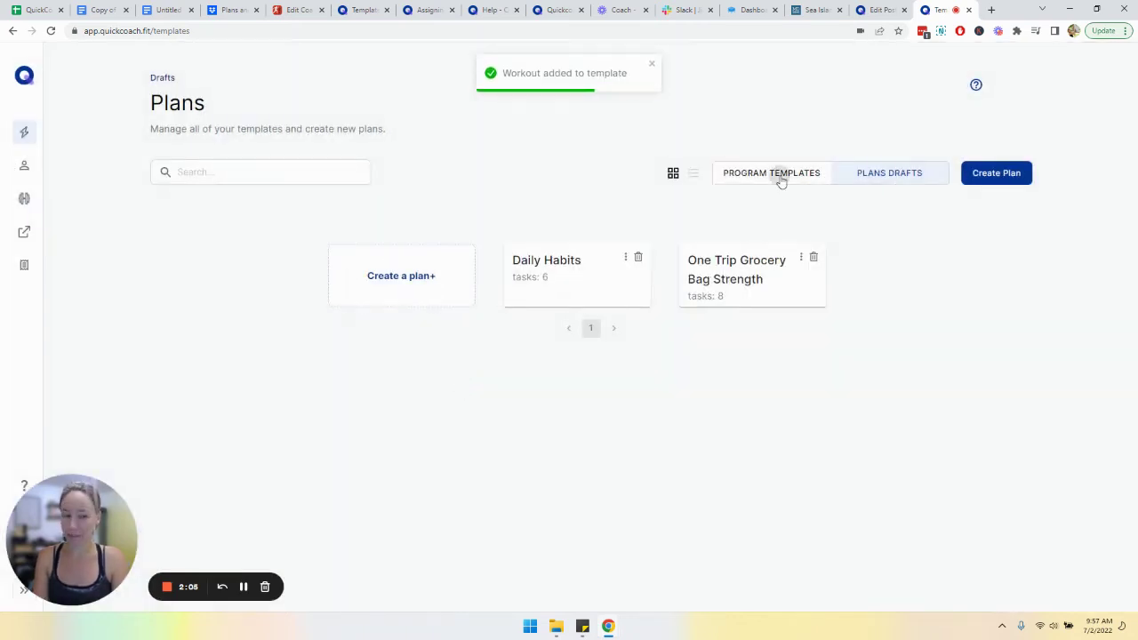
{"action": "left_click", "coordinate": [544, 372]}
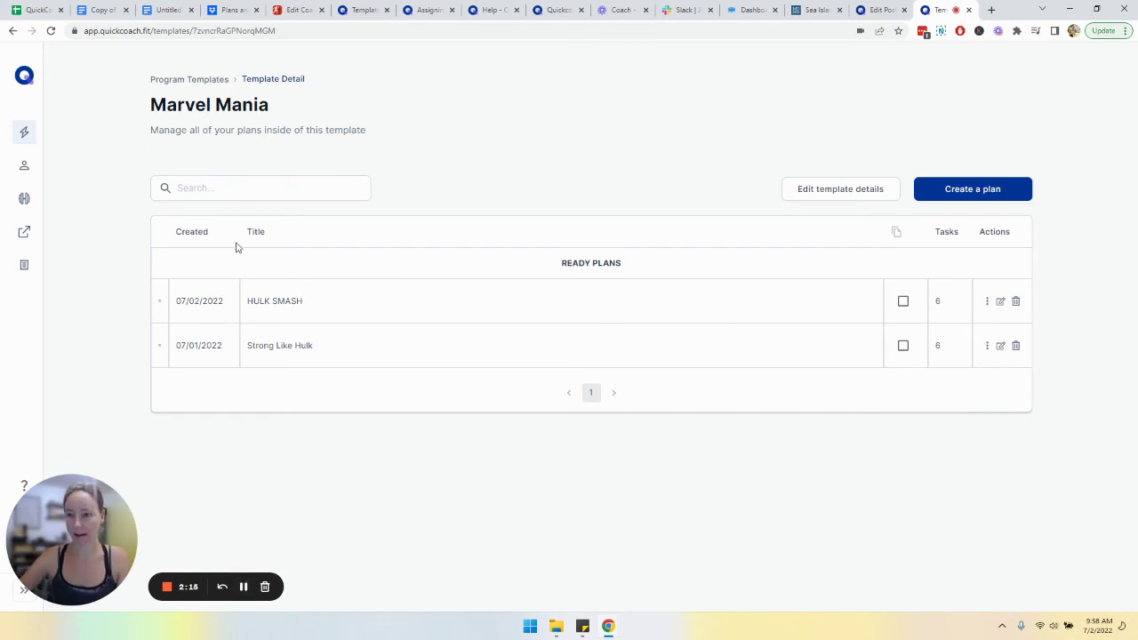
{"action": "left_click", "coordinate": [213, 81]}
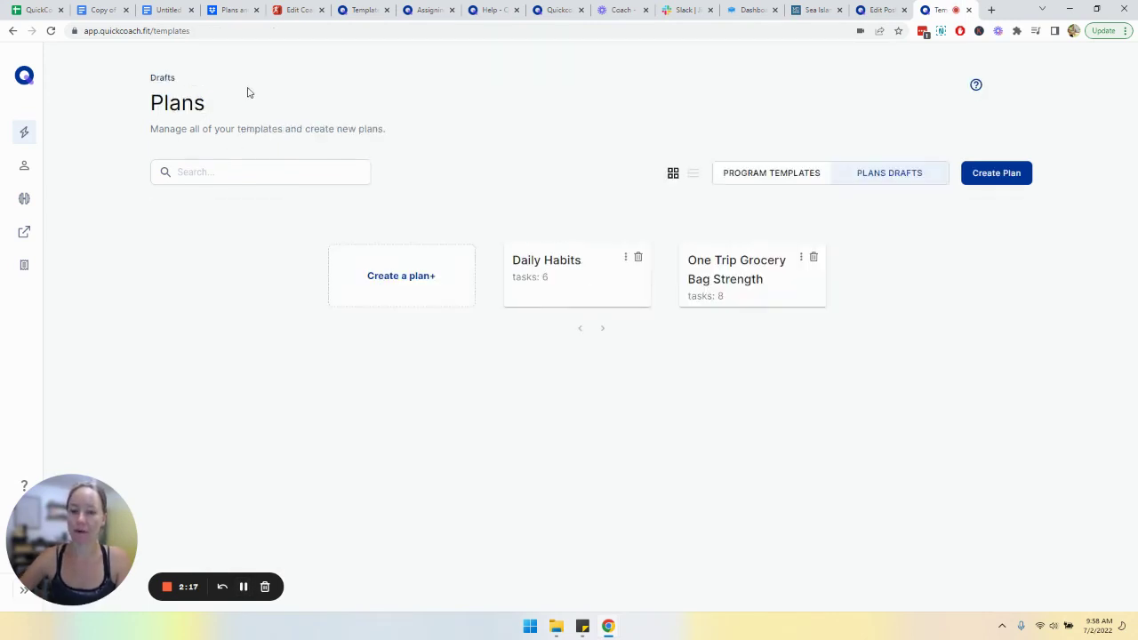
{"action": "left_click", "coordinate": [792, 169]}
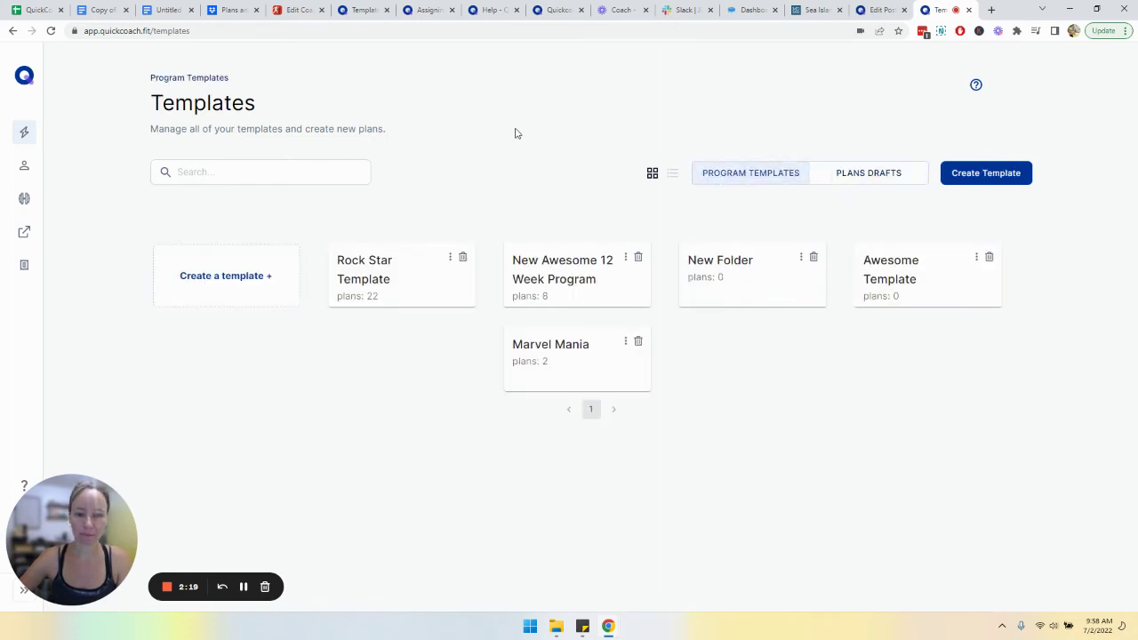
From Marvel Mania's menu, choose four clients from the search list and assign the template to them
{"action": "left_click", "coordinate": [626, 344]}
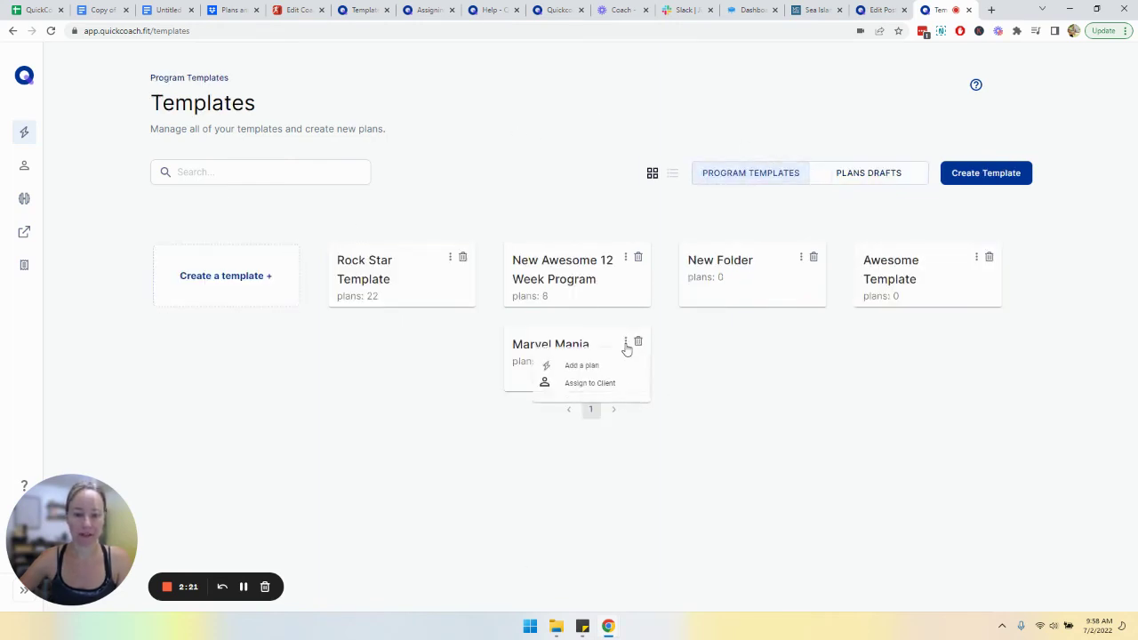
{"action": "left_click", "coordinate": [595, 386]}
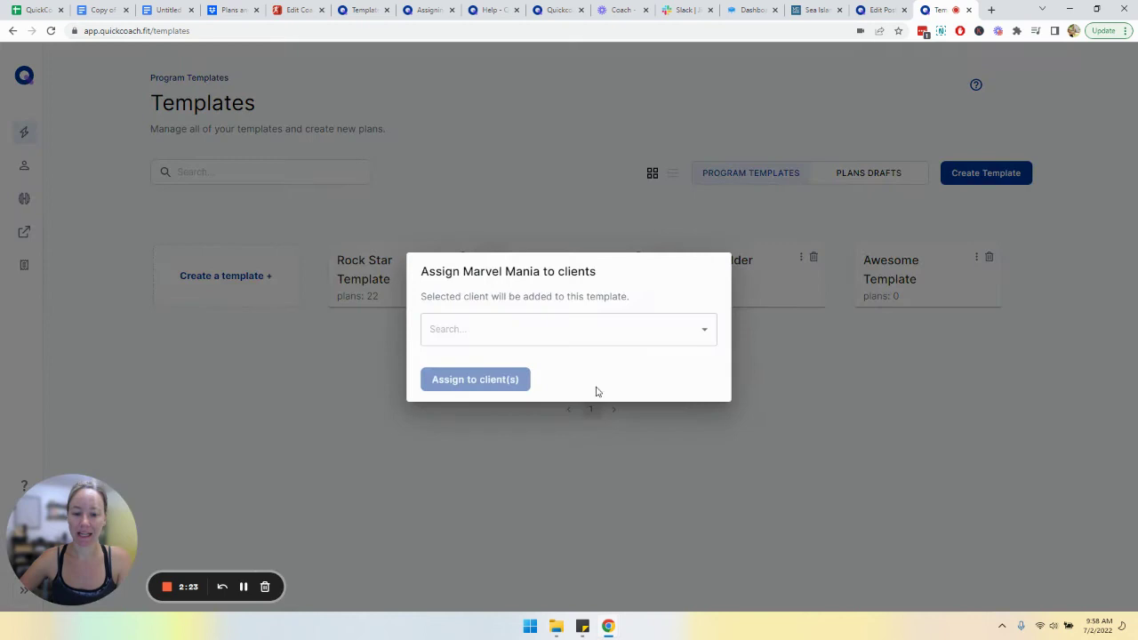
{"action": "left_click", "coordinate": [529, 332]}
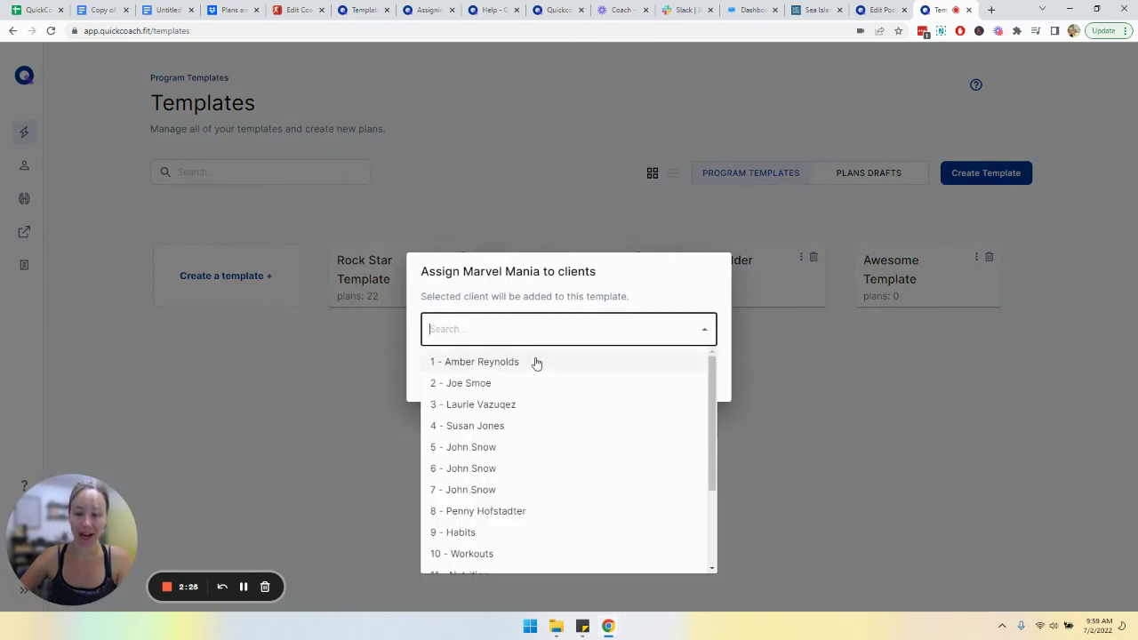
{"action": "left_click", "coordinate": [536, 361]}
{"action": "left_click", "coordinate": [585, 332]}
{"action": "left_click", "coordinate": [574, 449]}
{"action": "left_click", "coordinate": [652, 333]}
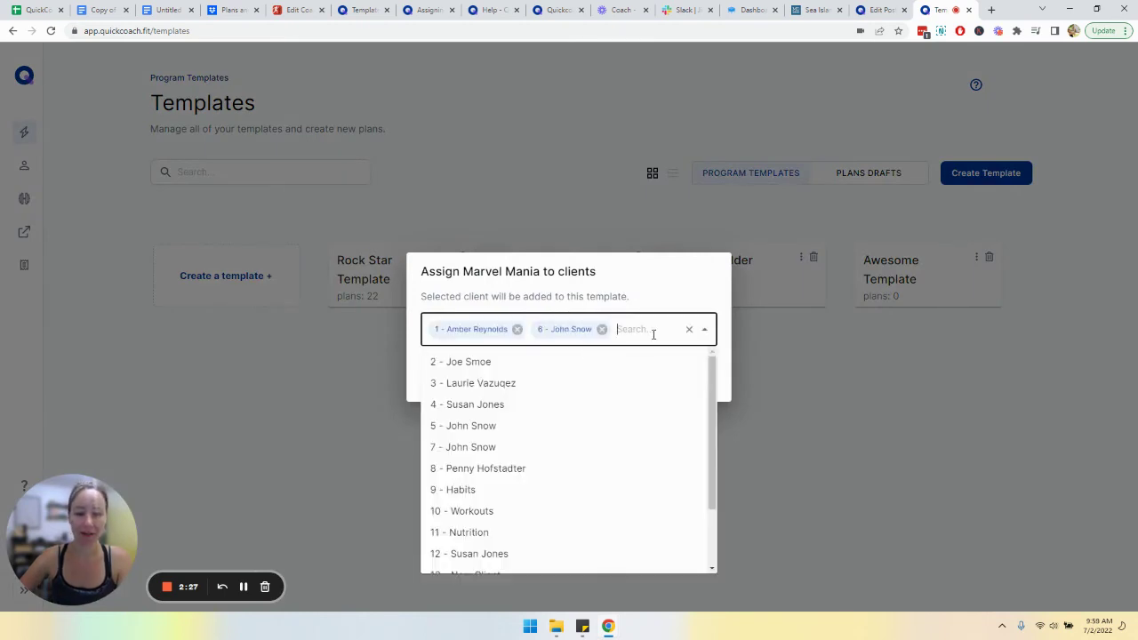
{"action": "left_click", "coordinate": [570, 536]}
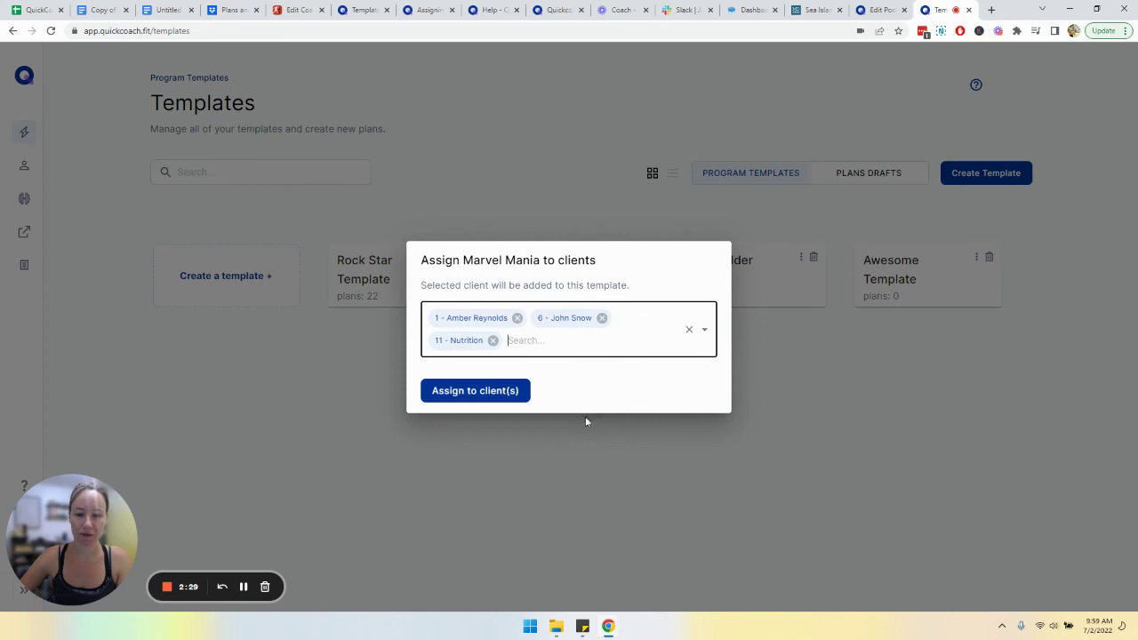
{"action": "left_click", "coordinate": [600, 344]}
{"action": "left_click", "coordinate": [541, 479]}
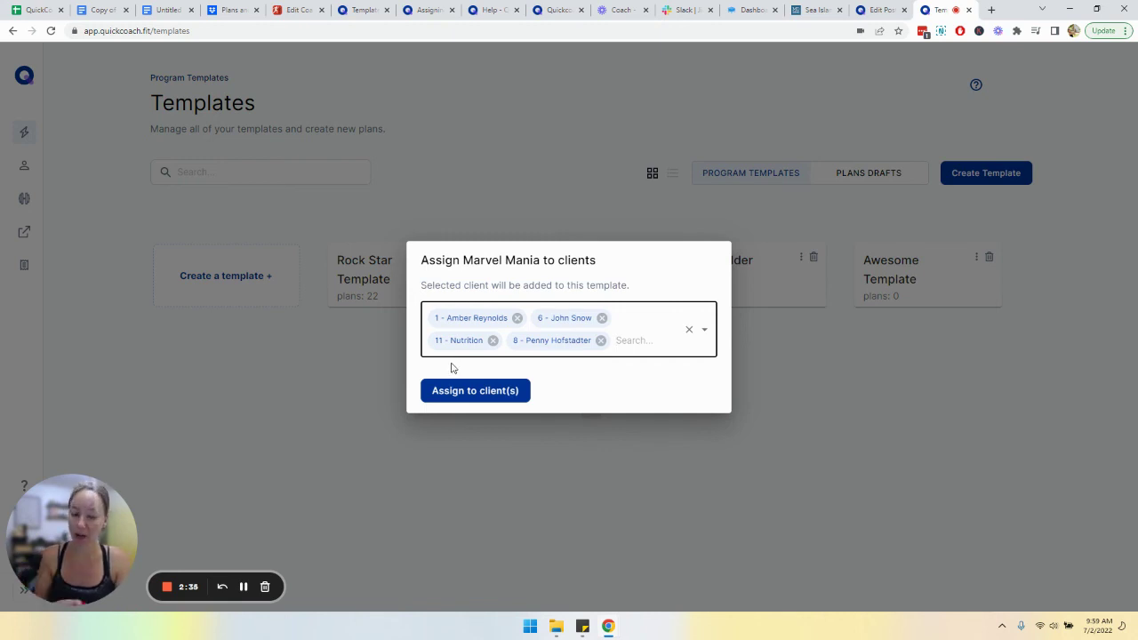
{"action": "left_click", "coordinate": [459, 400]}
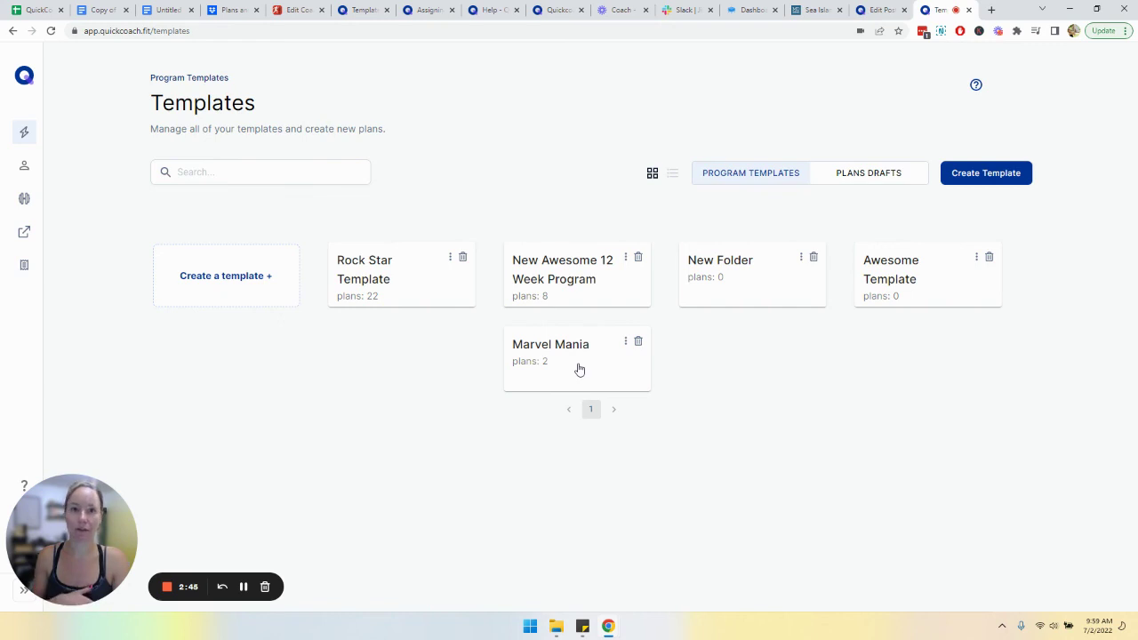
In Marvel Mania, start assigning HULK SMASH to a client, browse the clients, then close without saving
{"action": "left_click", "coordinate": [579, 369]}
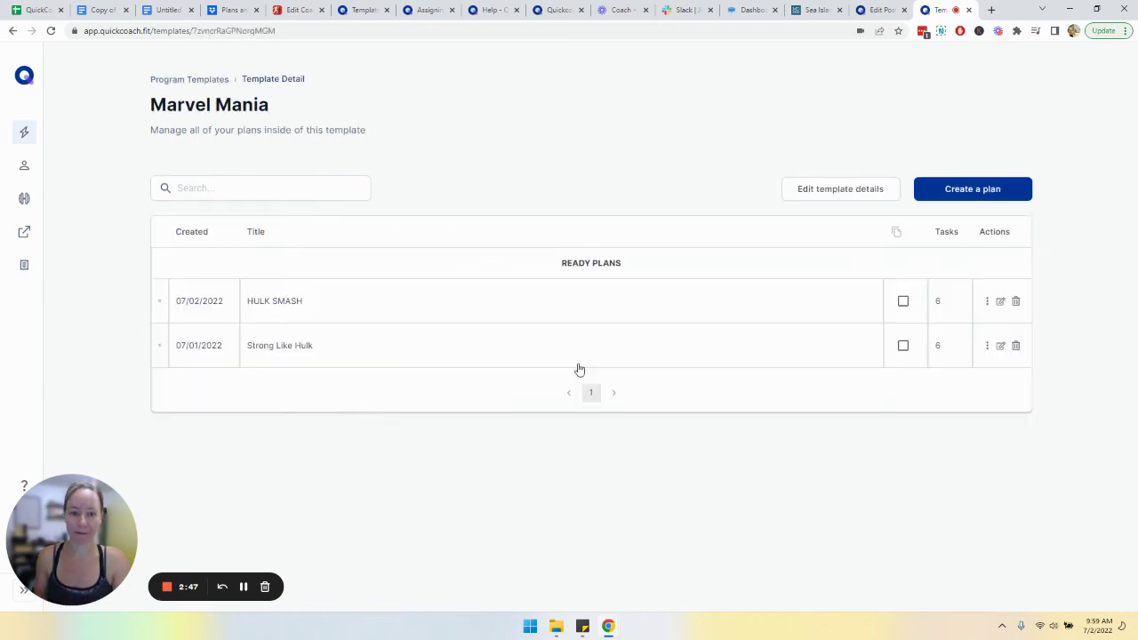
{"action": "left_click", "coordinate": [987, 302]}
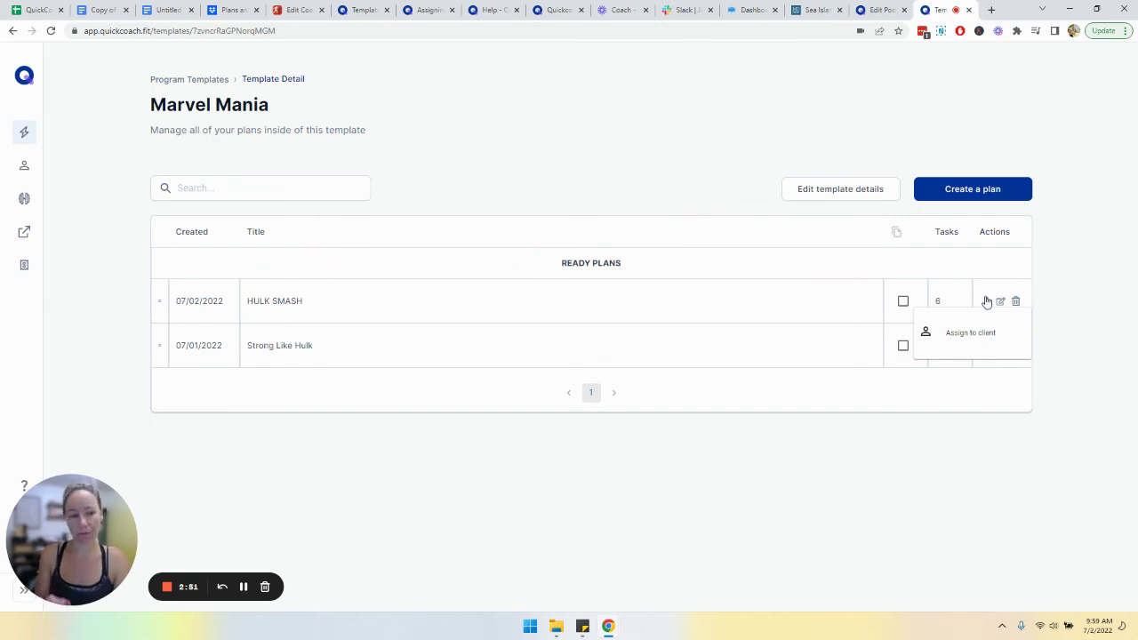
{"action": "left_click", "coordinate": [899, 520]}
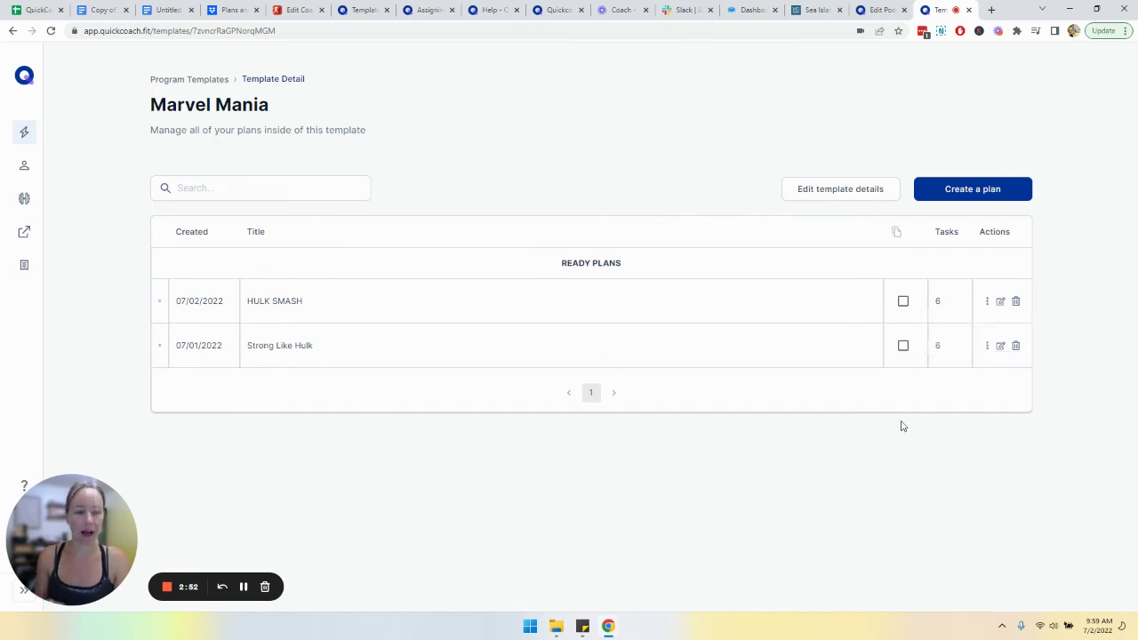
{"action": "left_click", "coordinate": [987, 304]}
{"action": "left_click", "coordinate": [985, 334]}
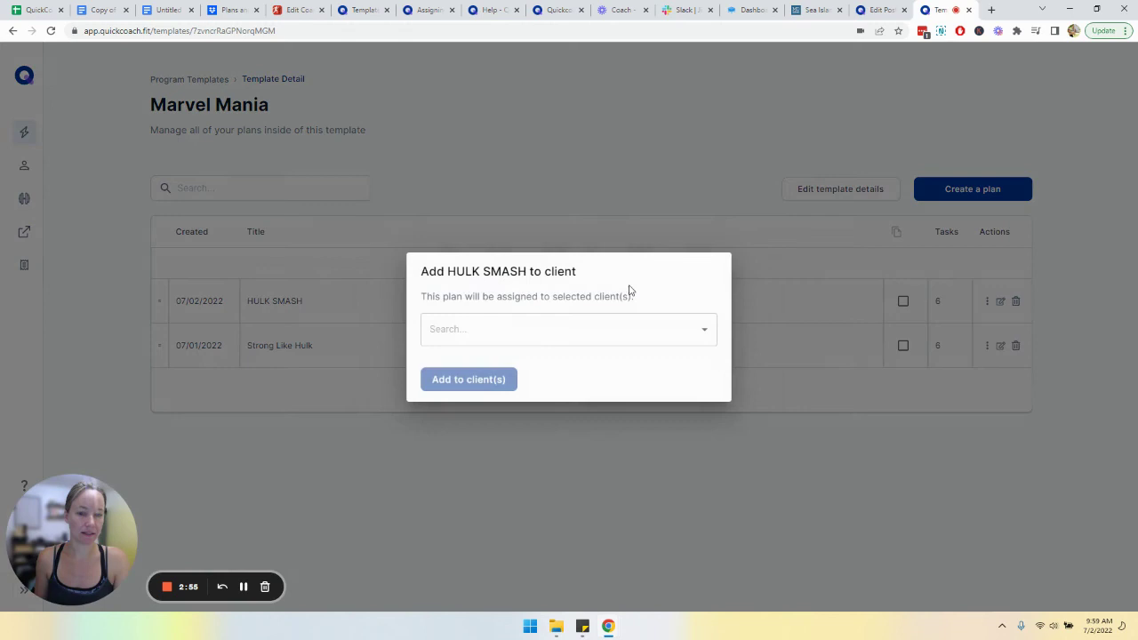
{"action": "left_click", "coordinate": [610, 328]}
{"action": "left_click", "coordinate": [812, 498]}
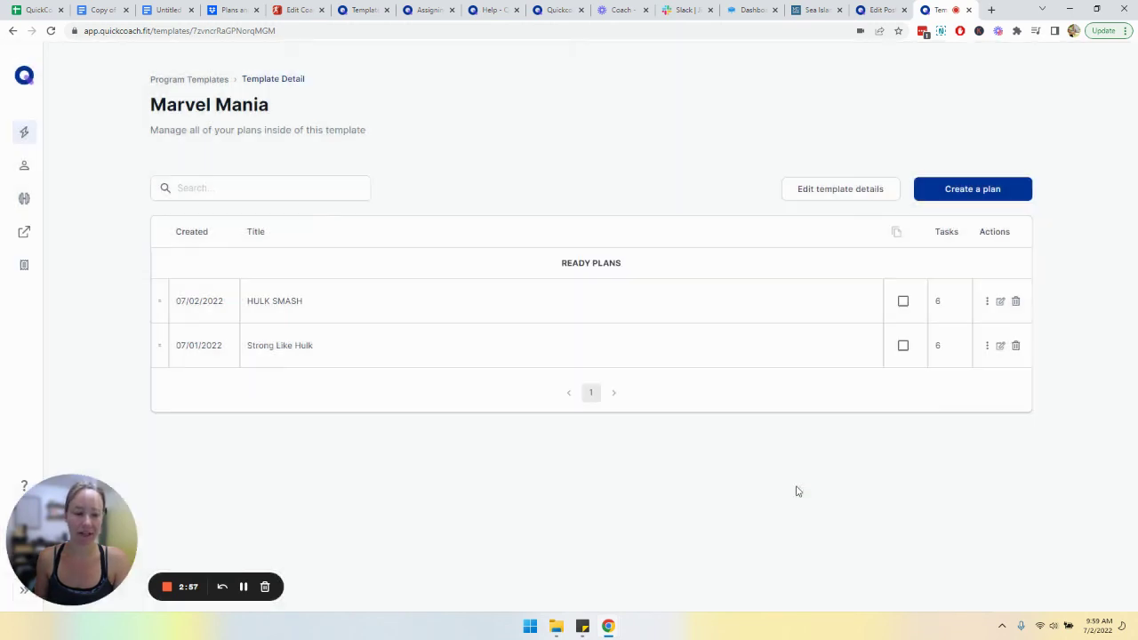